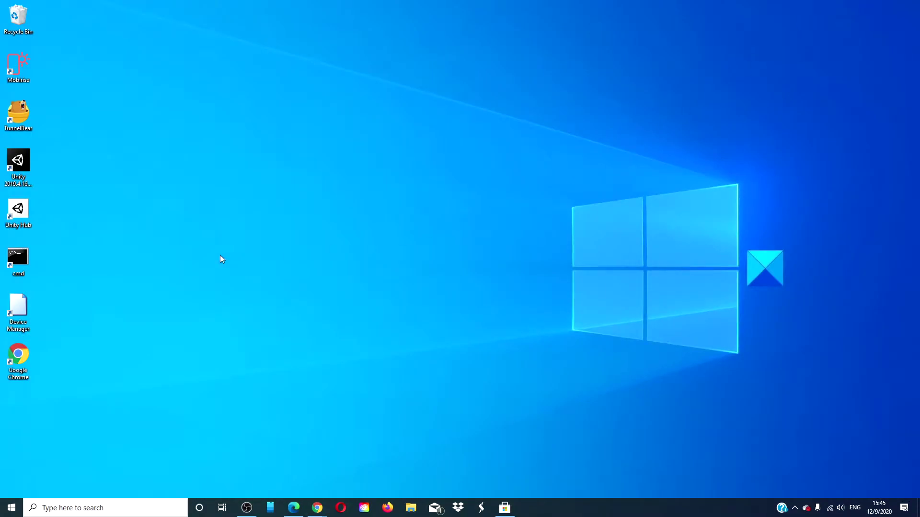
Launch Paint from Windows Accessories in the Start menu and minimize it
click(12, 508)
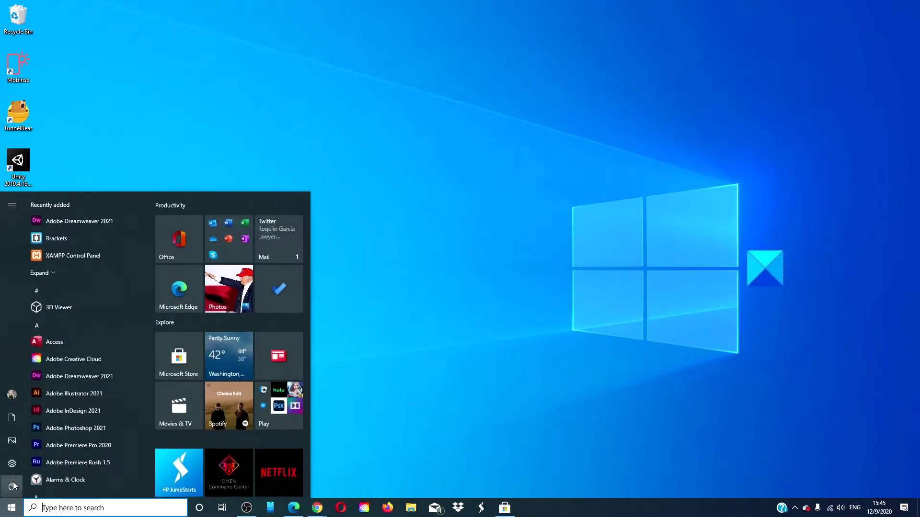
scroll(91, 359, down, 5)
scroll(91, 359, down, 5)
scroll(91, 358, down, 5)
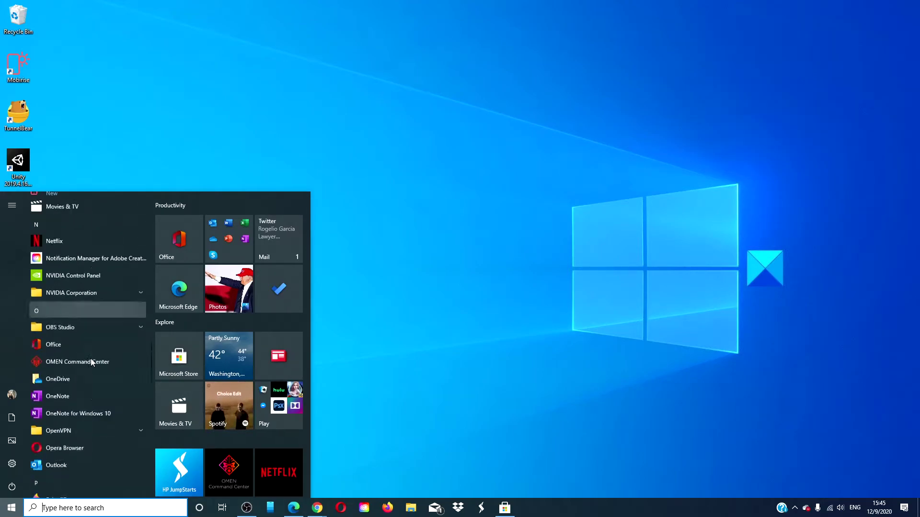
scroll(90, 359, down, 5)
scroll(91, 359, down, 5)
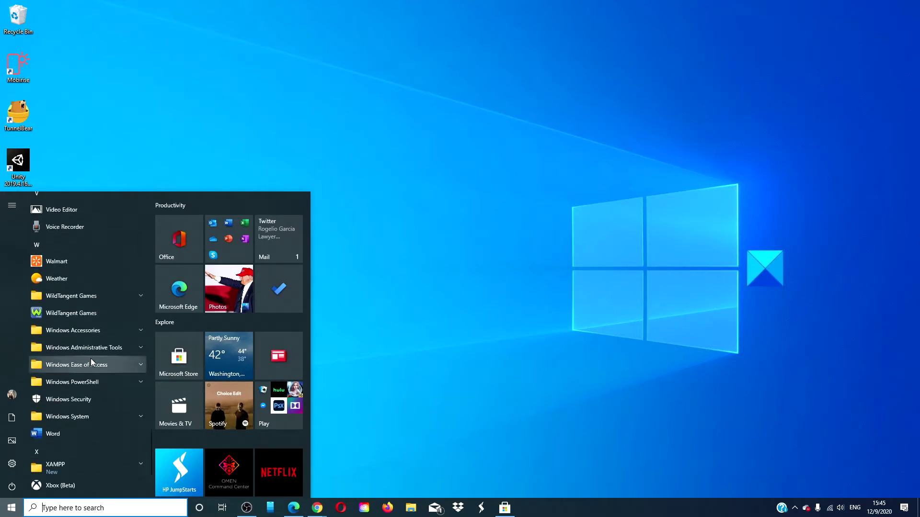
click(134, 329)
click(57, 416)
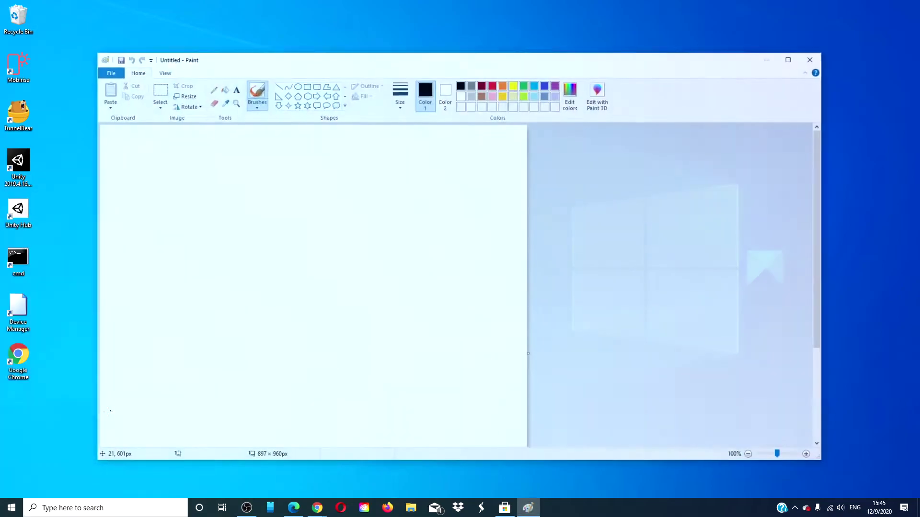
click(768, 58)
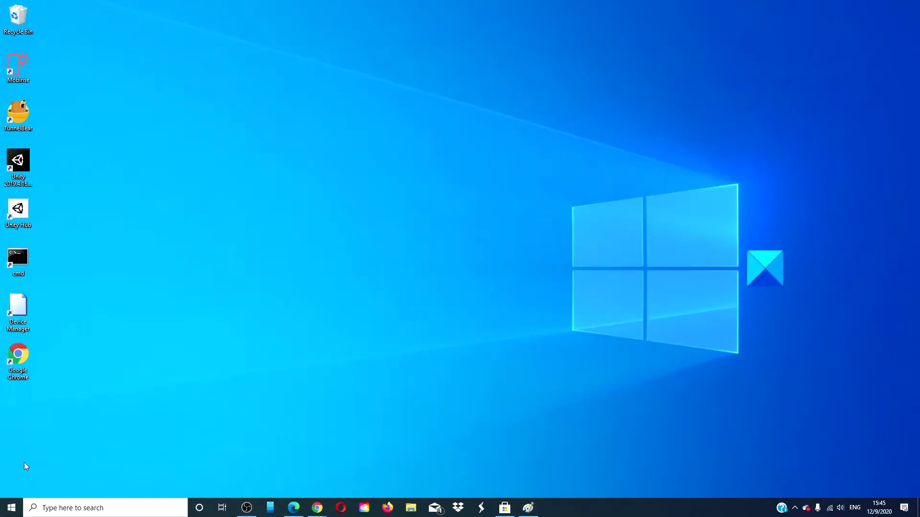
Launch Paint 3D from the Start menu and minimize it
click(11, 507)
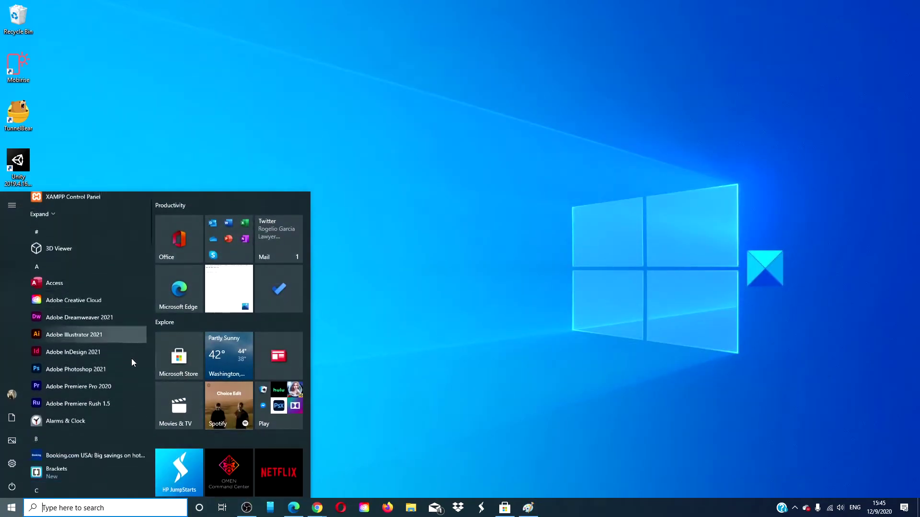
scroll(132, 358, down, 4)
scroll(131, 358, down, 4)
scroll(131, 358, down, 4)
scroll(132, 359, down, 2)
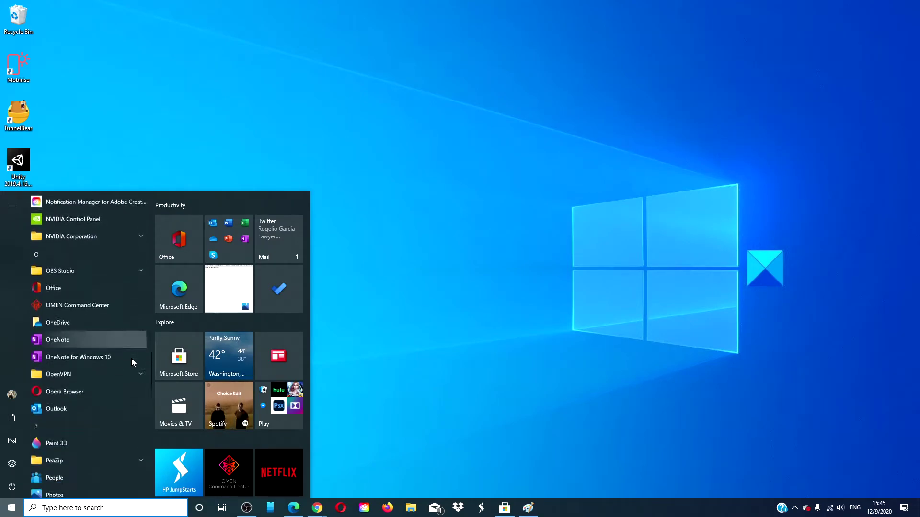
scroll(132, 359, down, 1)
click(98, 369)
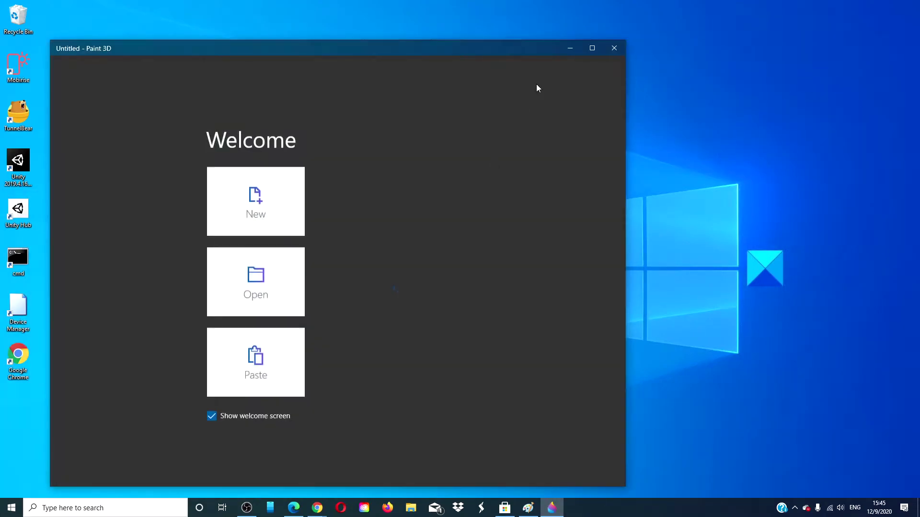
click(570, 48)
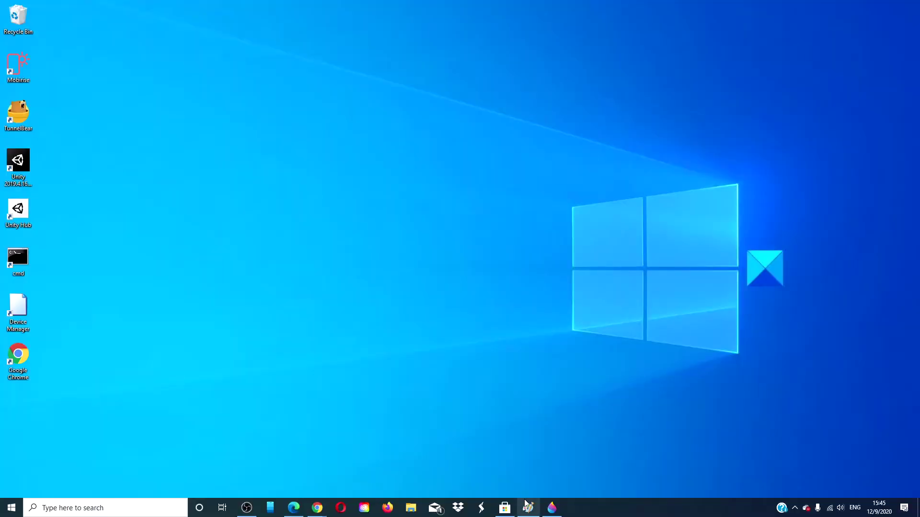
Paste the Elle JPG from TrulyElle into Paint, giving a 990 × 976 px canvas
click(528, 508)
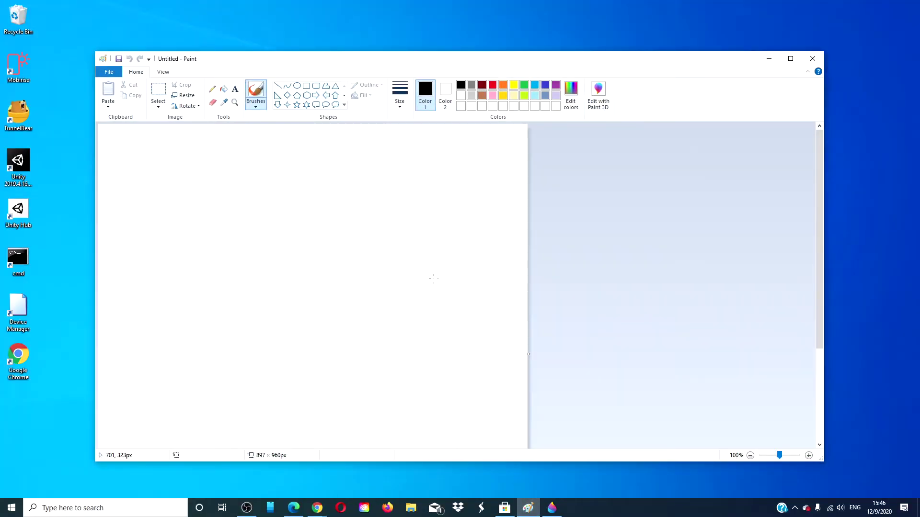
key(ctrl+shift+v)
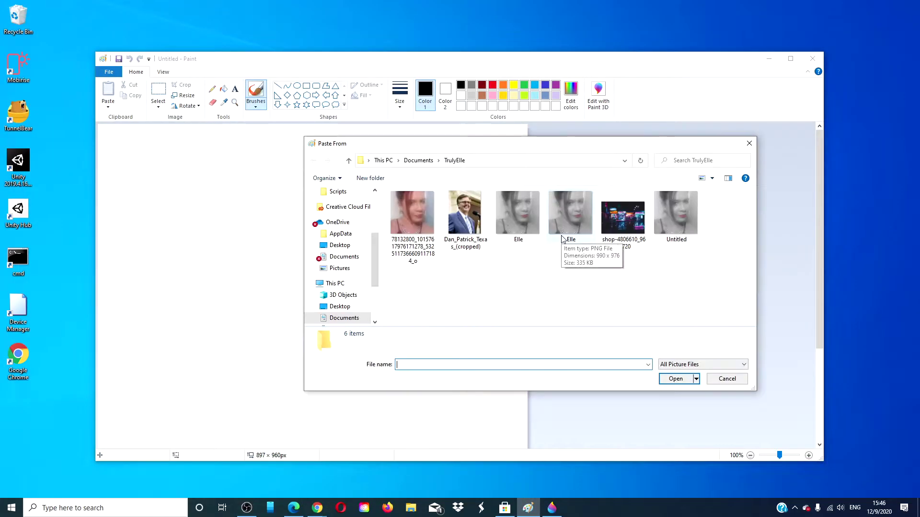
click(518, 215)
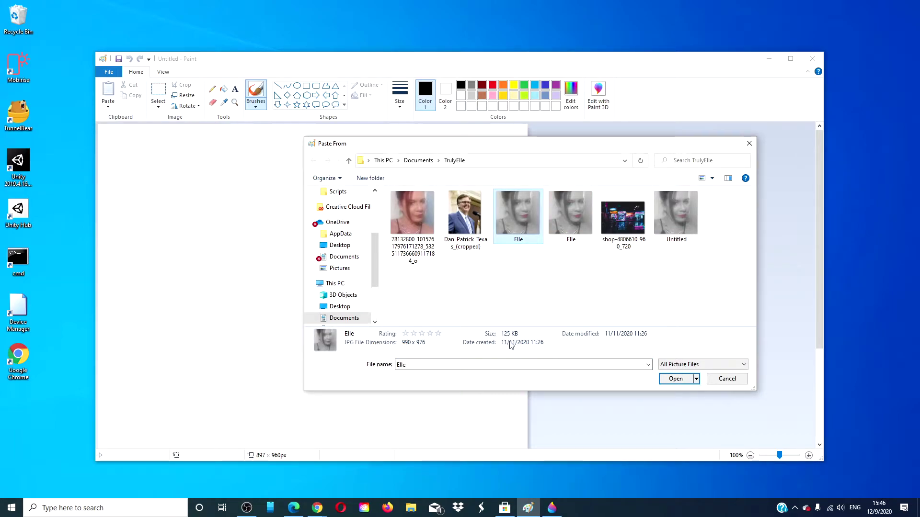
click(670, 379)
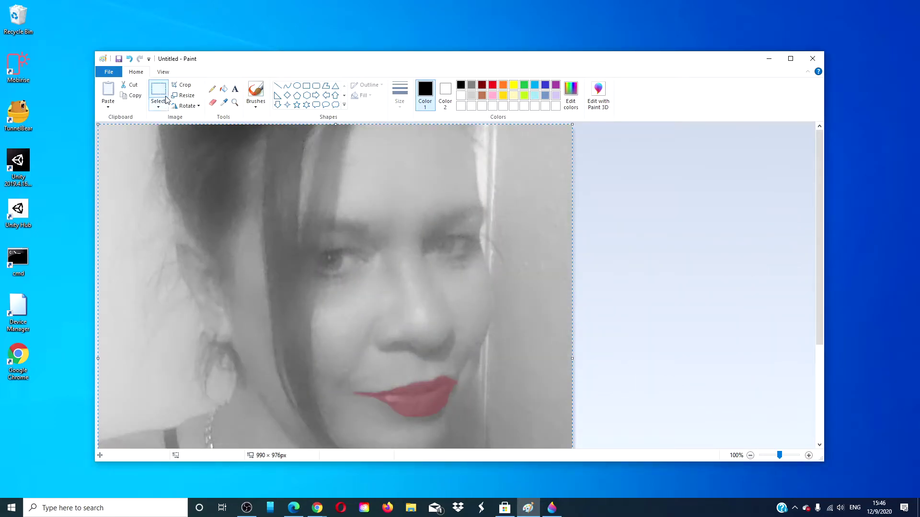
Save the photo as RESIZE.jpg in TrulyElle and confirm its size (about 73 KB)
click(109, 73)
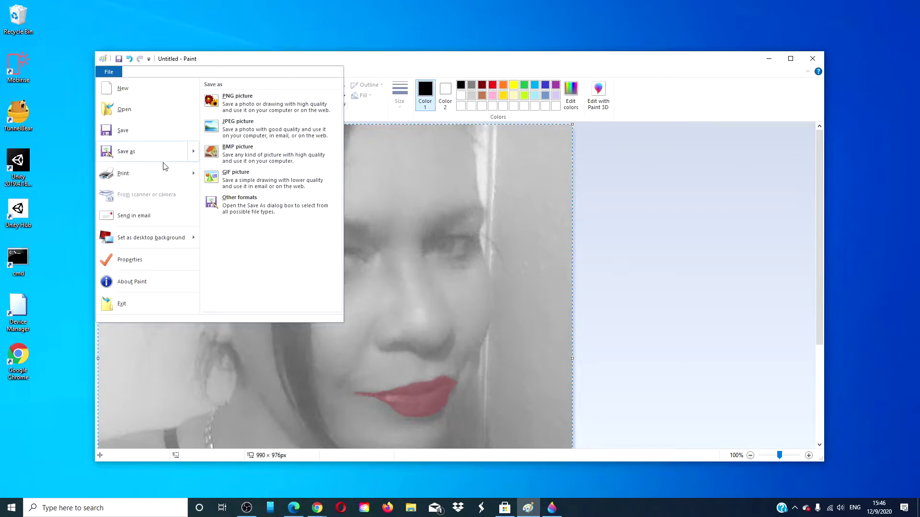
mouse_move(126, 152)
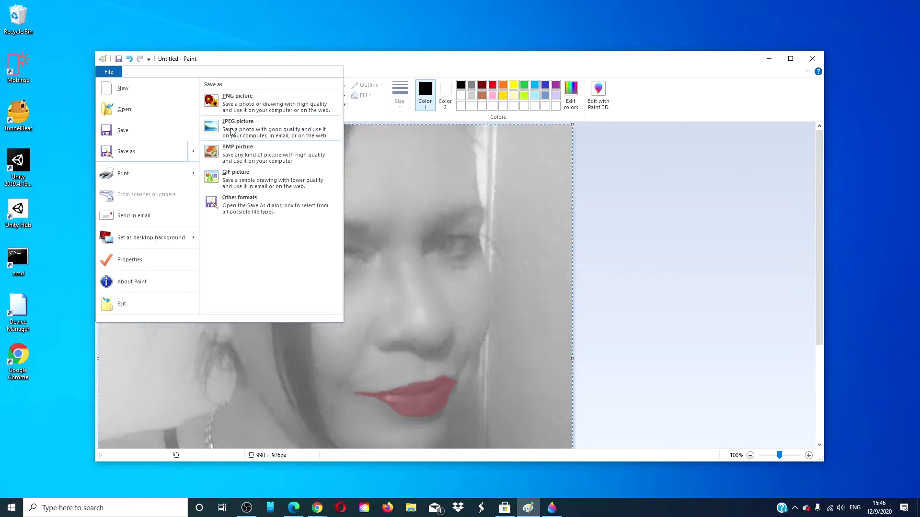
click(231, 130)
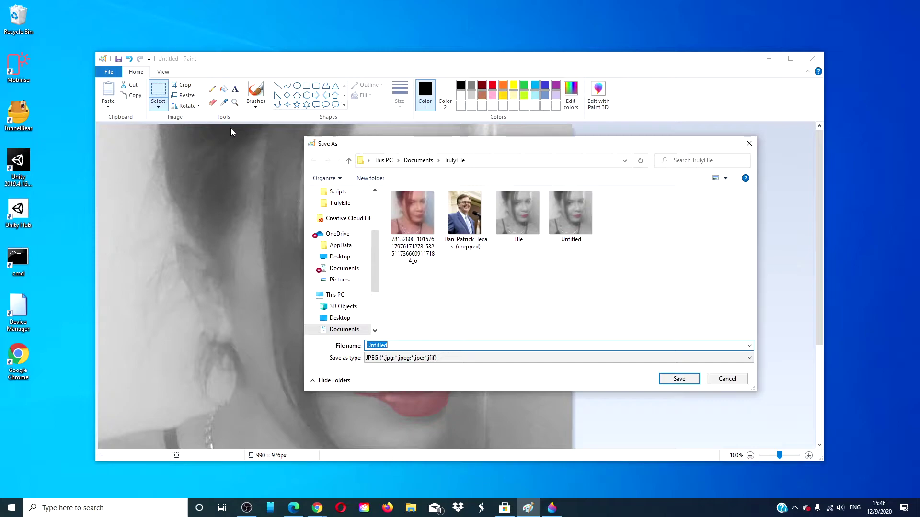
text(RESIXE)
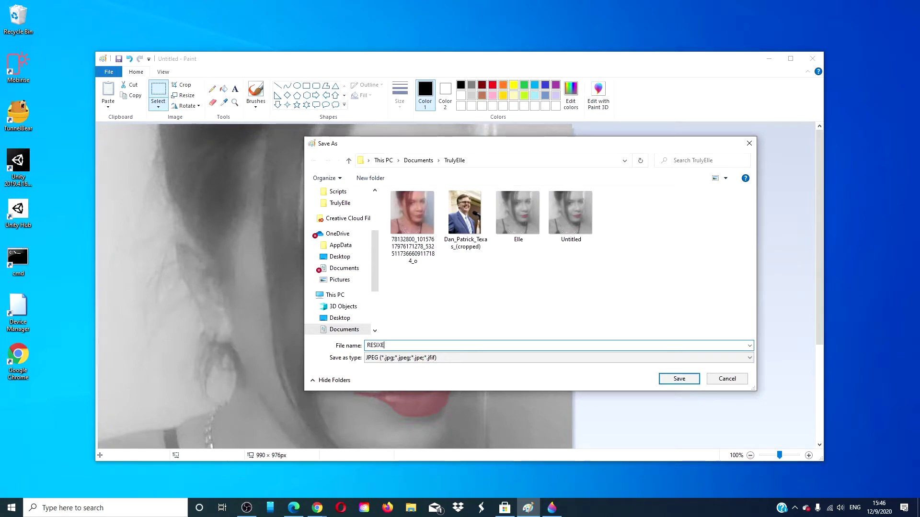
key(BackSpace)
key(BackSpace)
text(ZE)
click(679, 379)
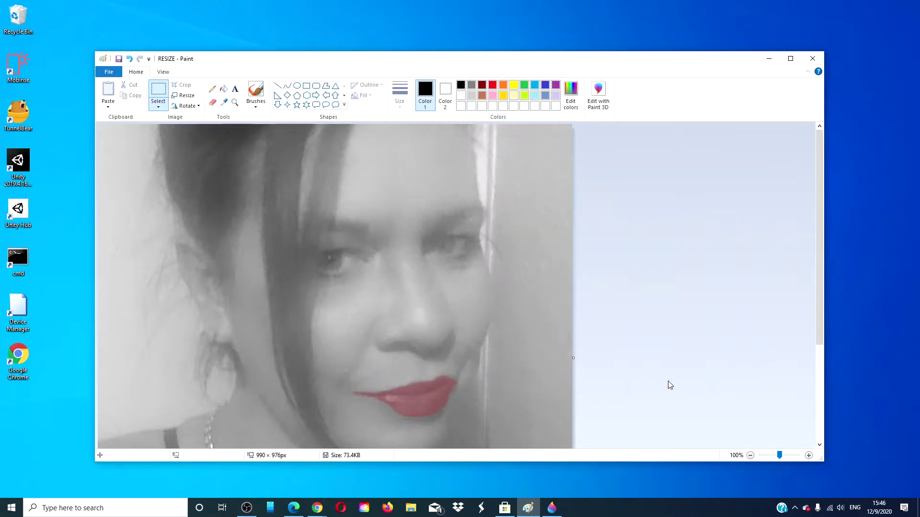
click(411, 508)
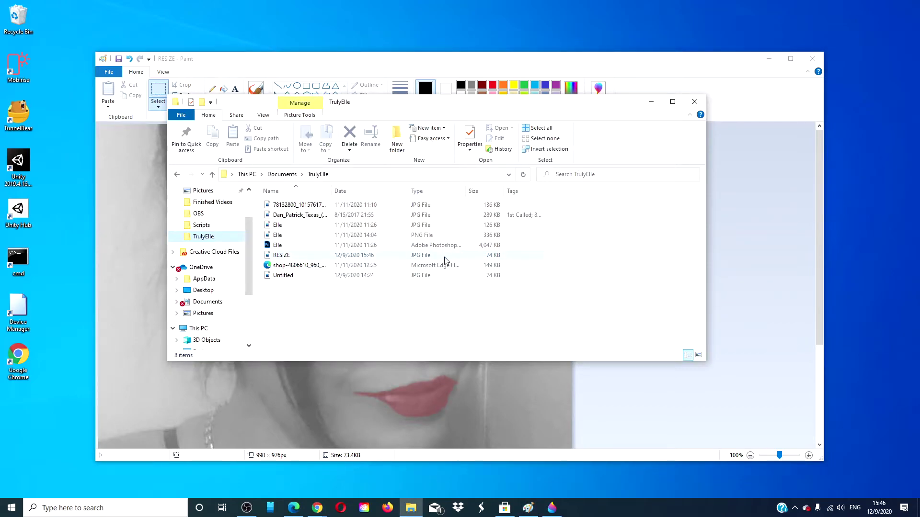
click(334, 254)
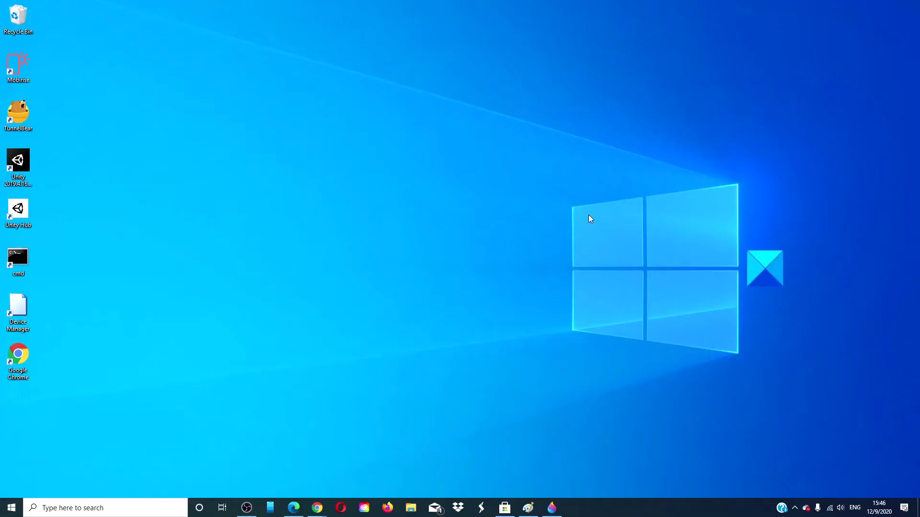
Open the 125 KB Elle.jpg from the TrulyElle folder in Paint 3D
click(551, 508)
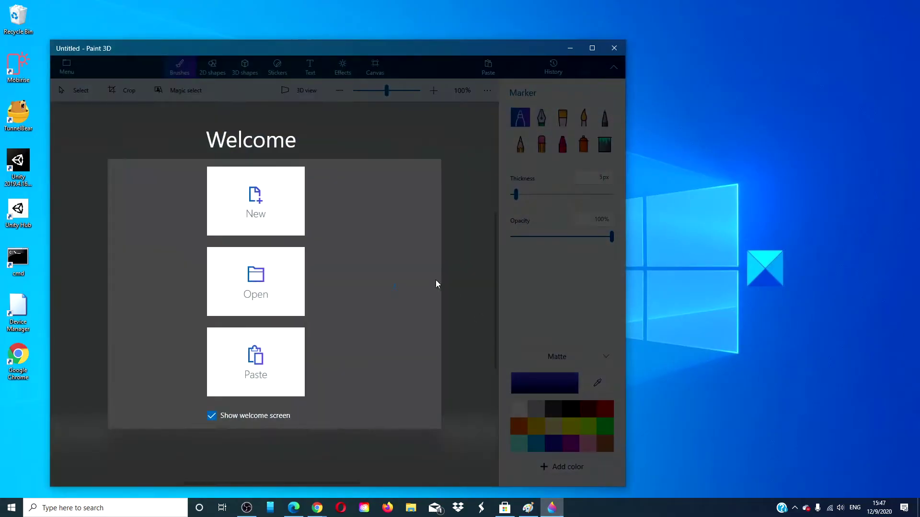
click(255, 280)
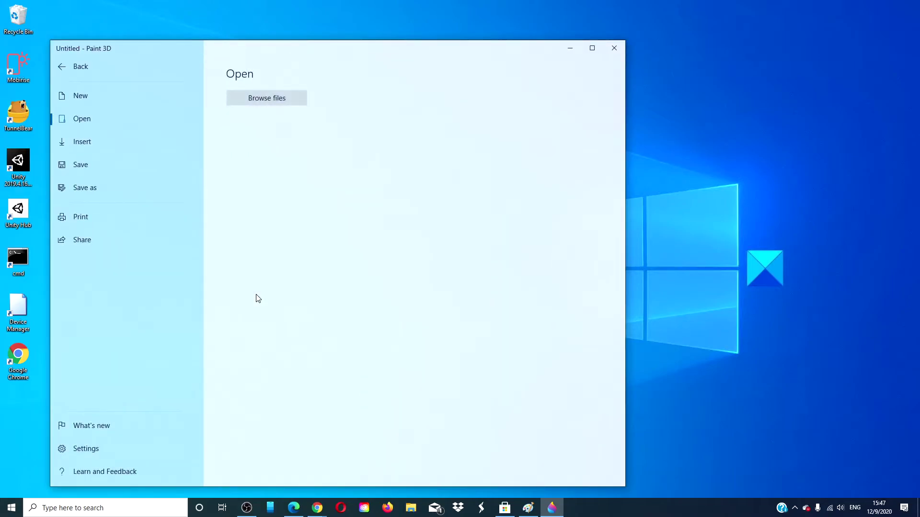
click(263, 99)
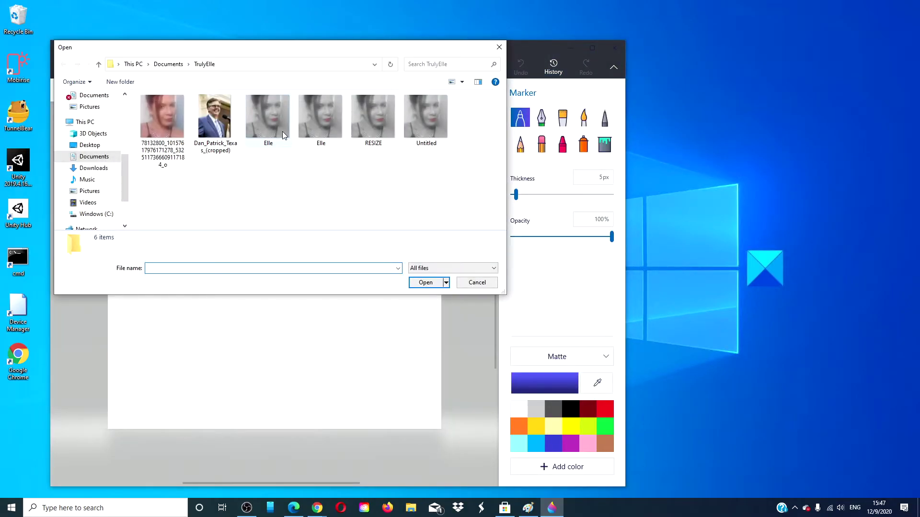
click(282, 132)
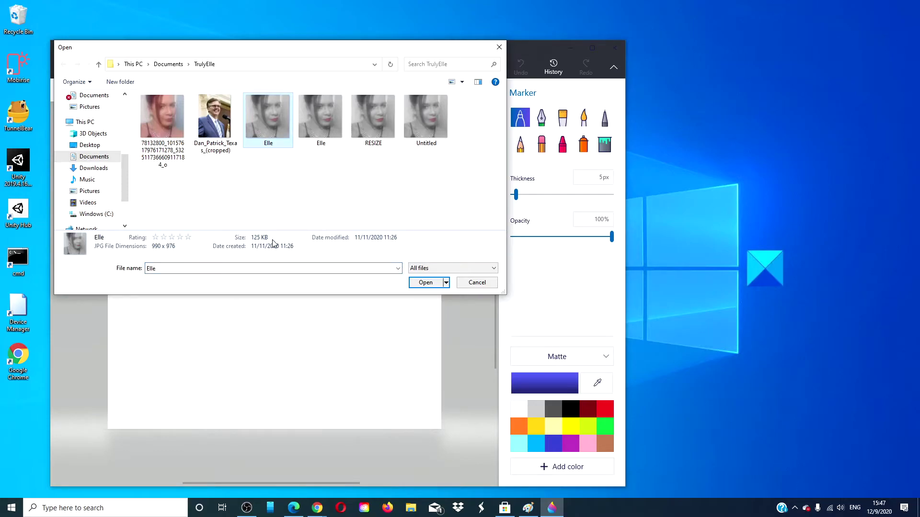
click(427, 283)
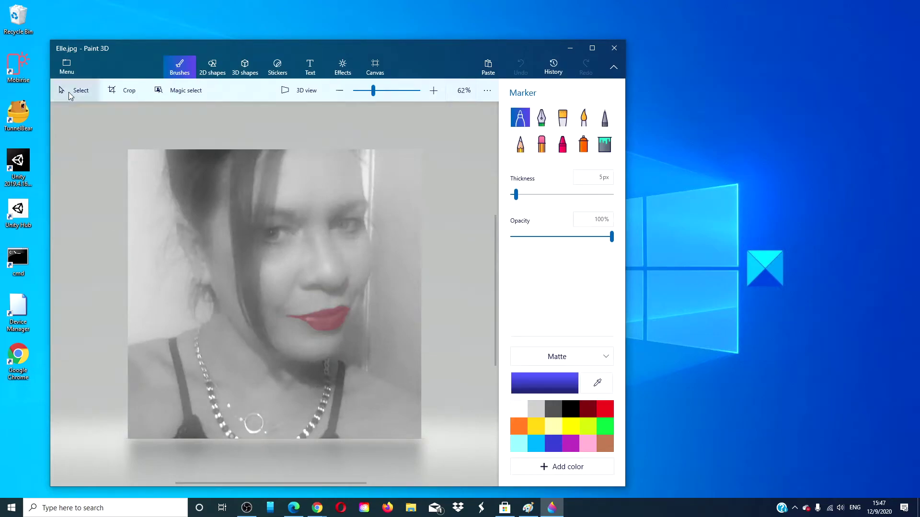
Save a JPEG copy of the photo as Elle-RESIZE.jpg in Pictures
click(66, 67)
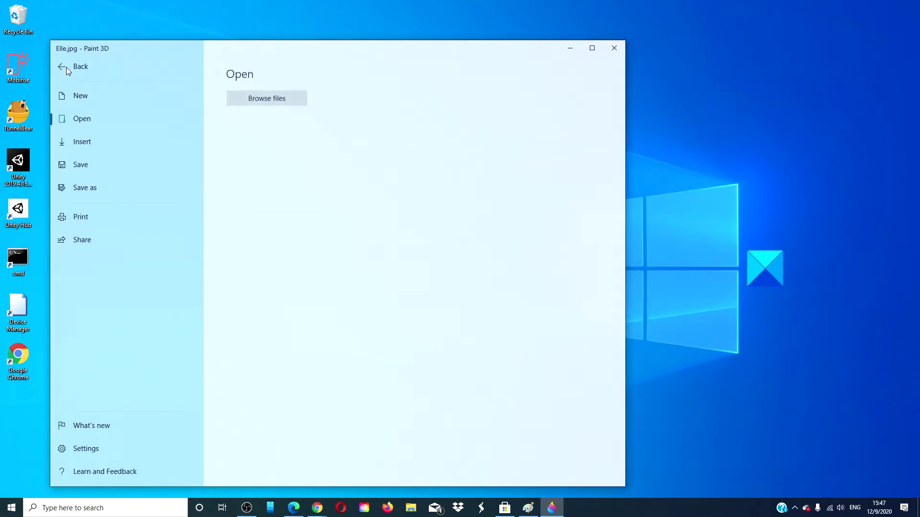
click(81, 191)
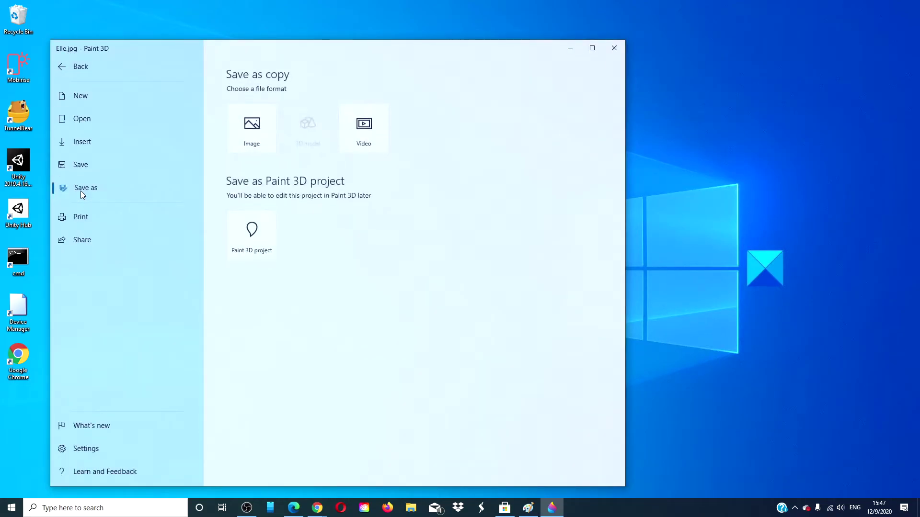
click(257, 124)
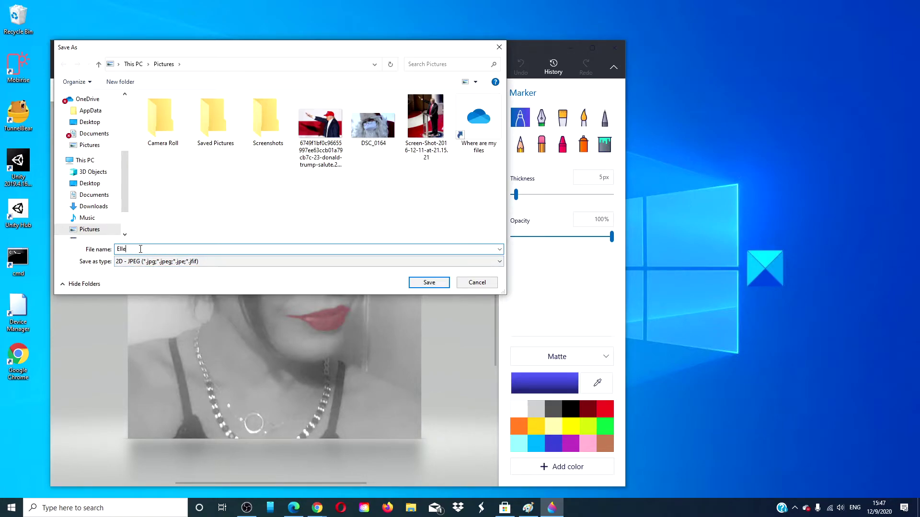
text(.jpg)
click(429, 283)
click(410, 508)
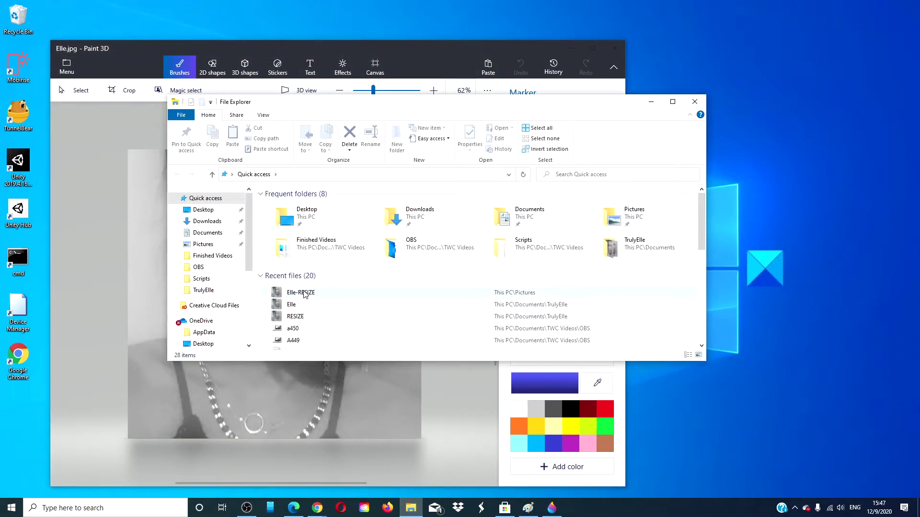
Confirm Elle-RESIZE is 61 KB in Pictures, then close Explorer and minimize Paint 3D
click(303, 293)
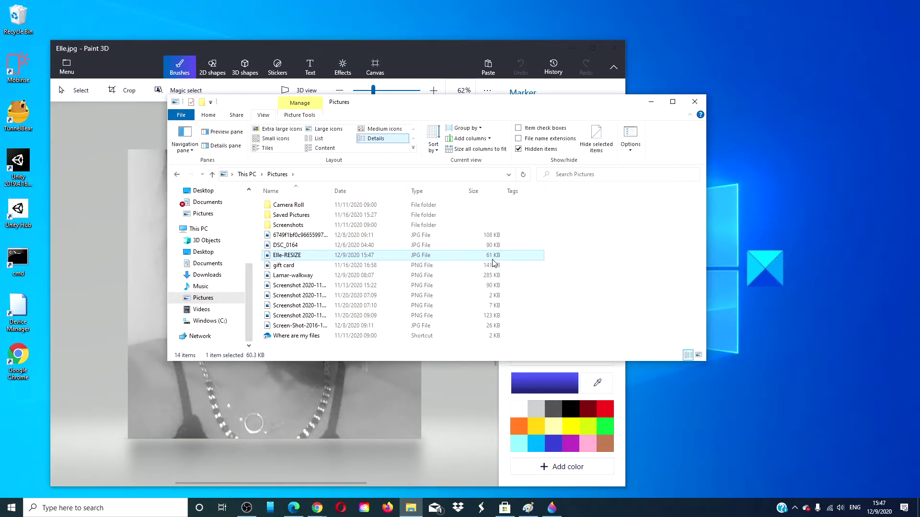
click(694, 101)
click(569, 48)
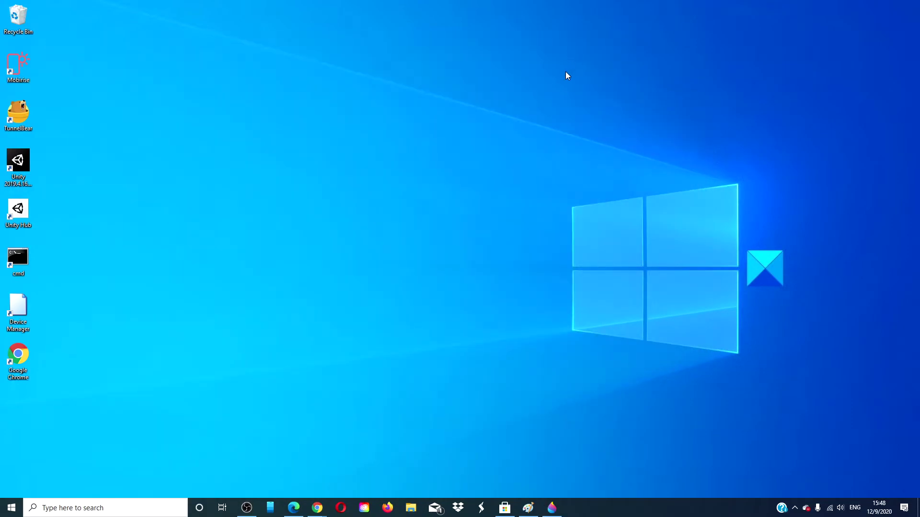
Resize the RESIZE image in Paint to 75 percent
click(527, 508)
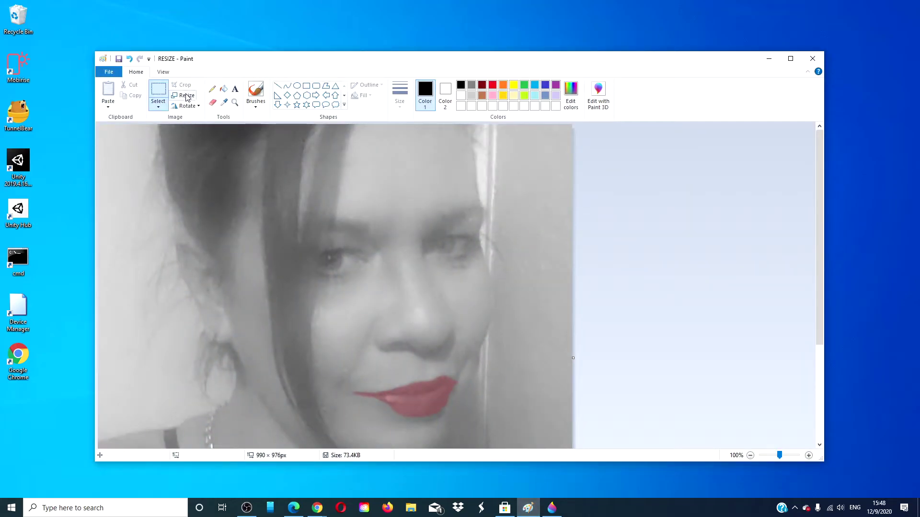
click(185, 95)
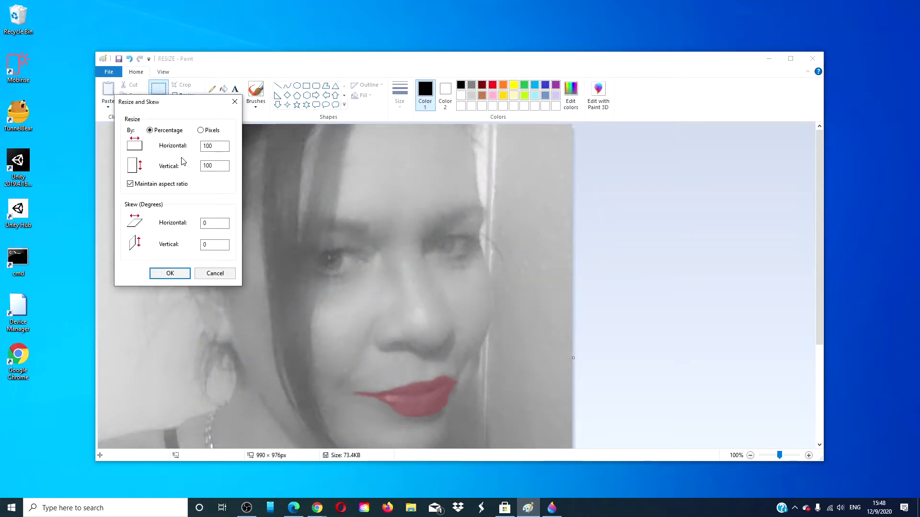
click(215, 146)
double_click(214, 146)
text(75)
key(Return)
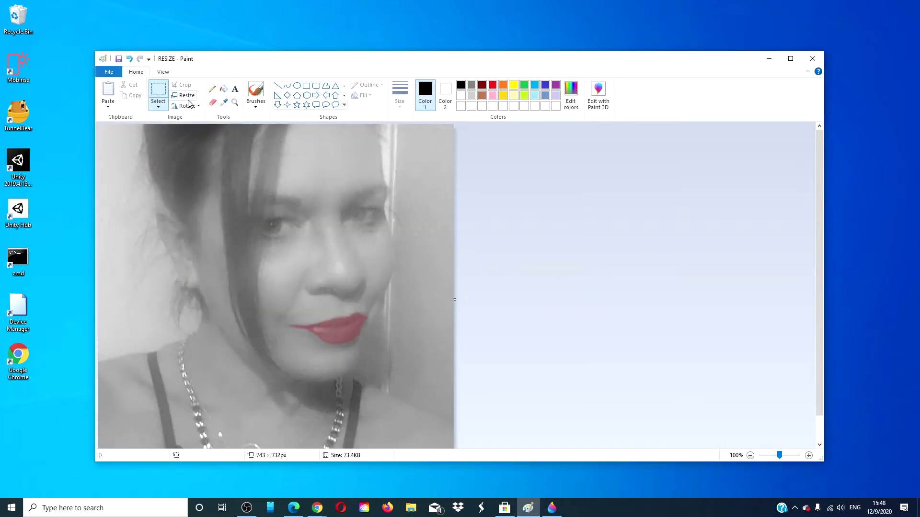
Resize the image by pixels to 500 px wide, giving 500 × 492 px
click(187, 95)
click(200, 130)
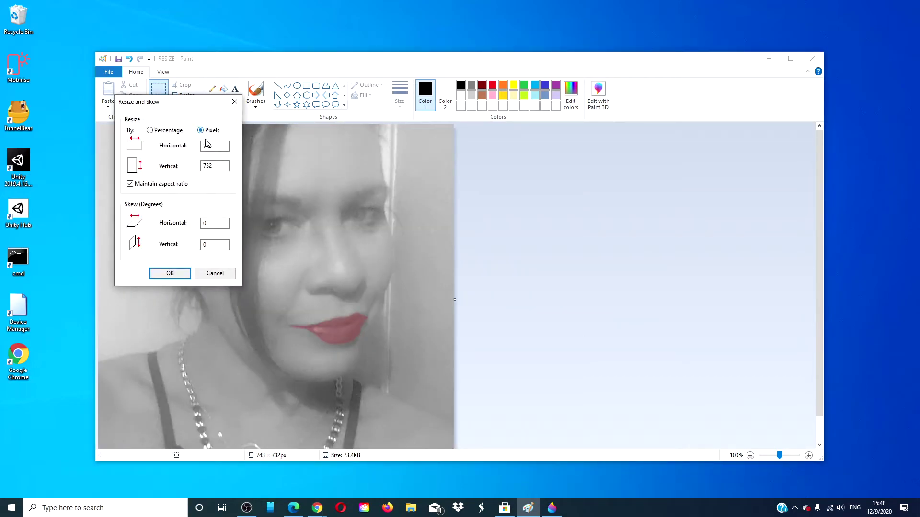
click(216, 146)
drag(218, 146, 195, 146)
text(500)
key(Return)
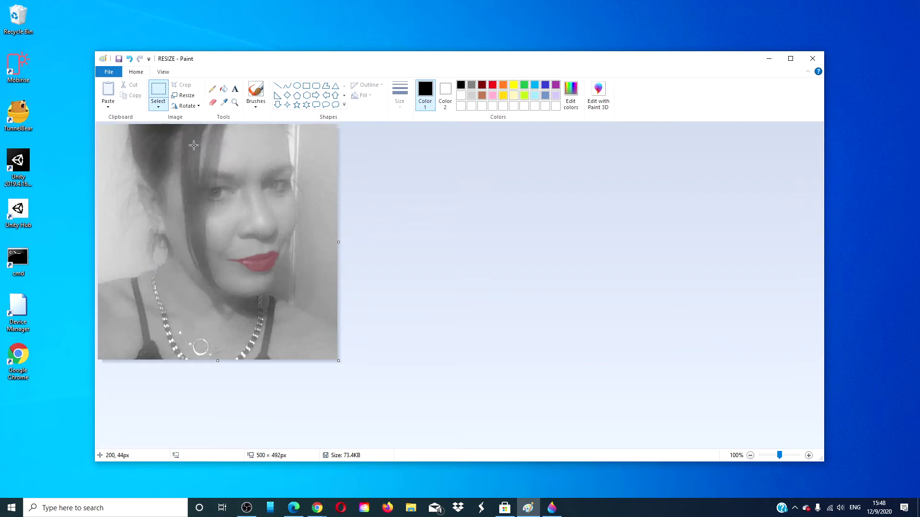
Check the 500 × 492 px size in Resize without changes, then bring up Paint 3D
click(186, 96)
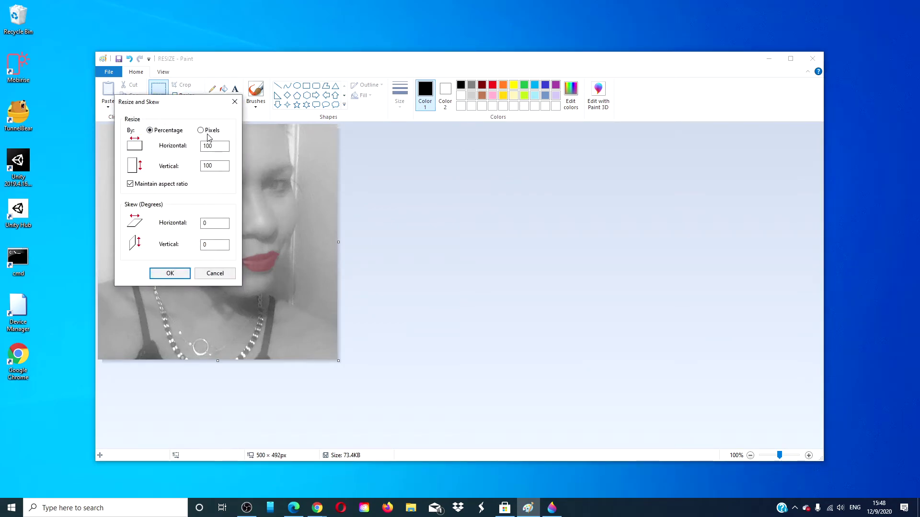
click(201, 130)
click(238, 107)
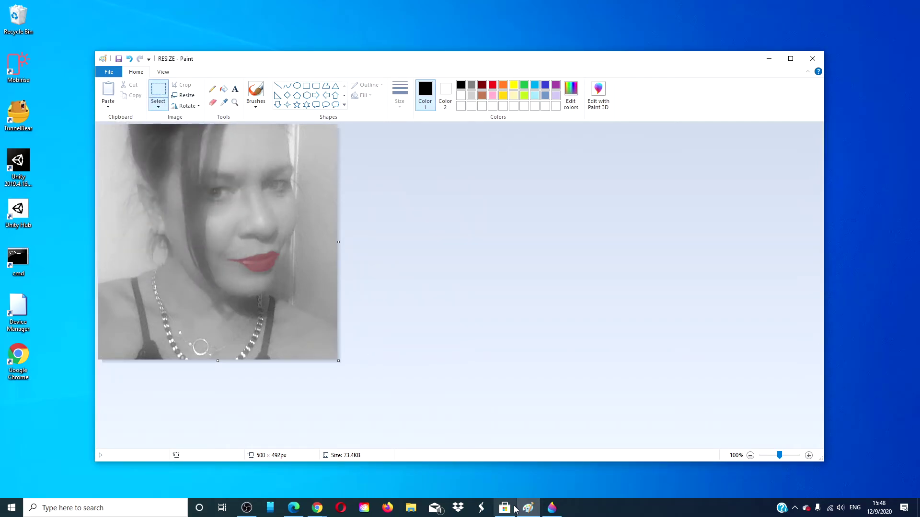
click(551, 508)
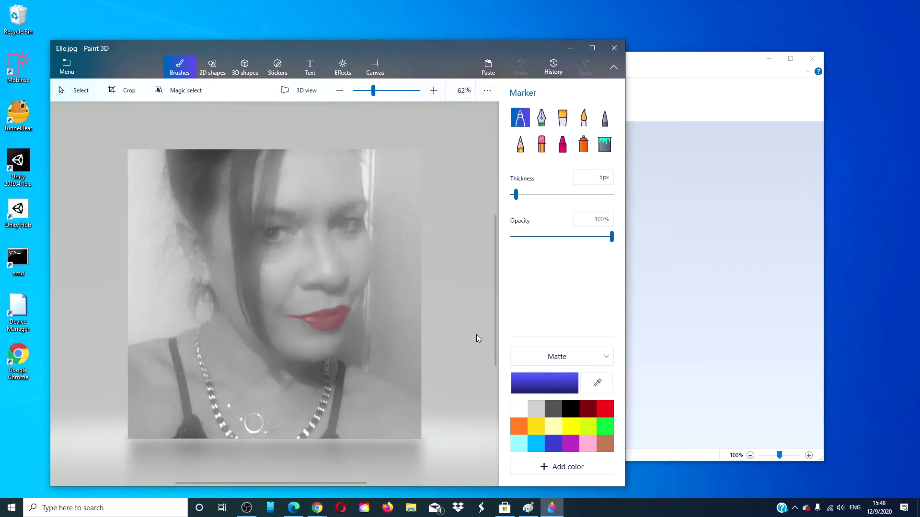
Set the Paint 3D canvas width to 75 percent, scaling the image with it
click(375, 67)
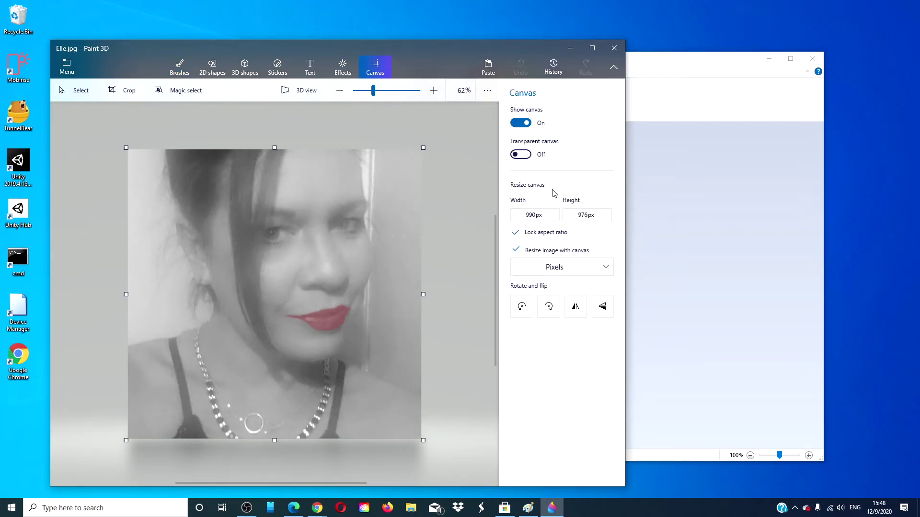
click(605, 267)
click(561, 251)
click(533, 214)
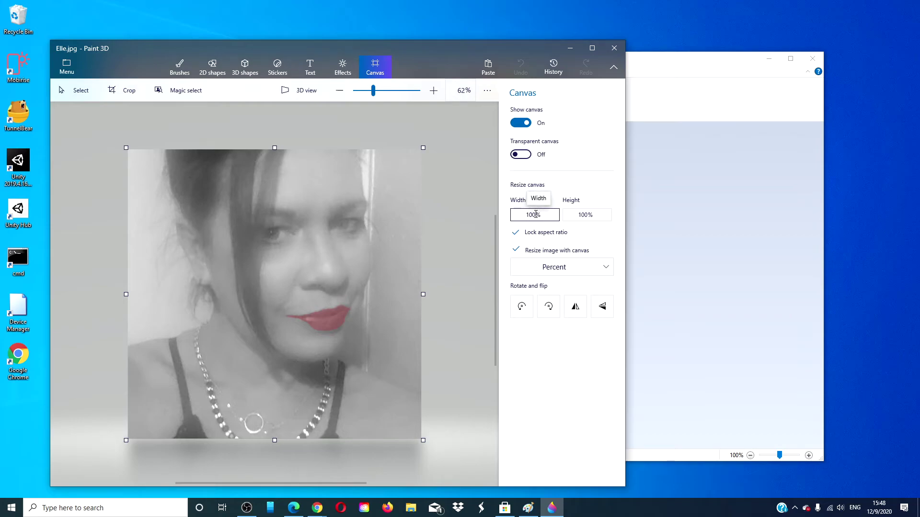
double_click(535, 216)
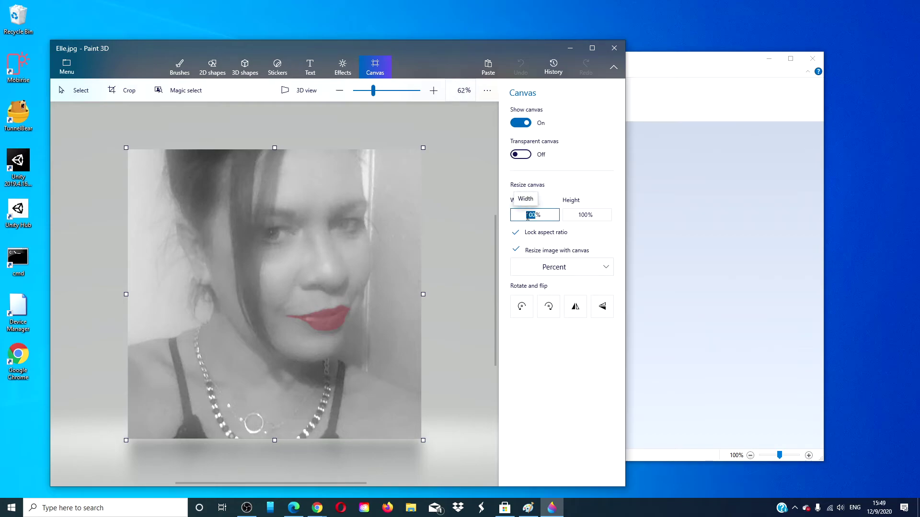
text(7)
text(0)
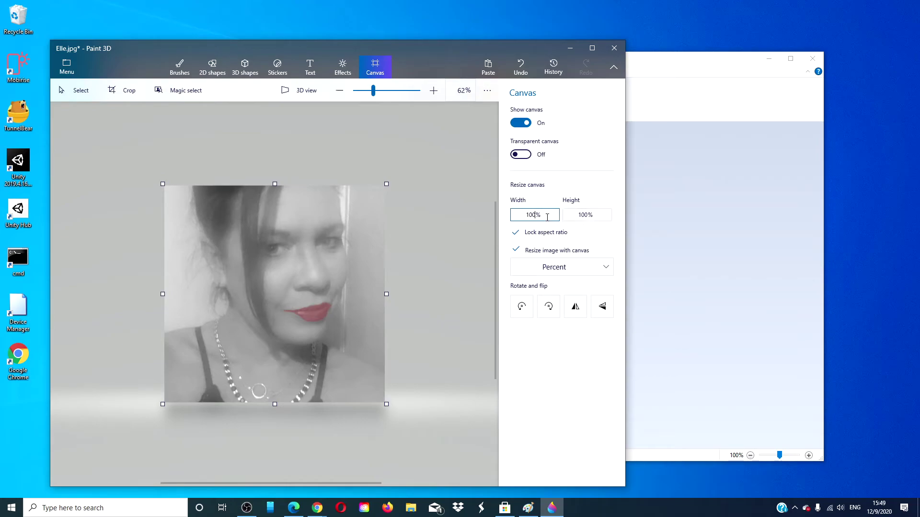
key(BackSpace)
key(BackSpace)
key(BackSpace)
text(7)
key(Return)
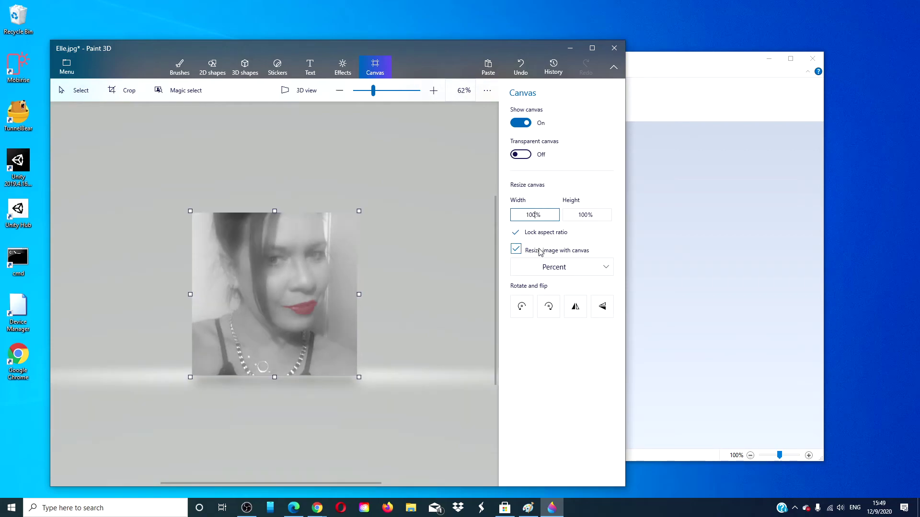
Switch the canvas size units to pixels and select the width to set 700 px
click(589, 267)
click(588, 286)
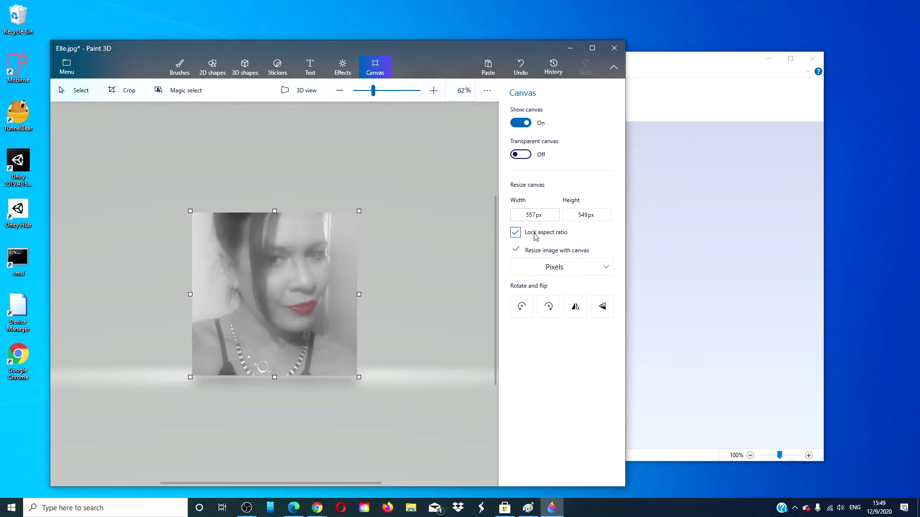
double_click(532, 216)
text(700)
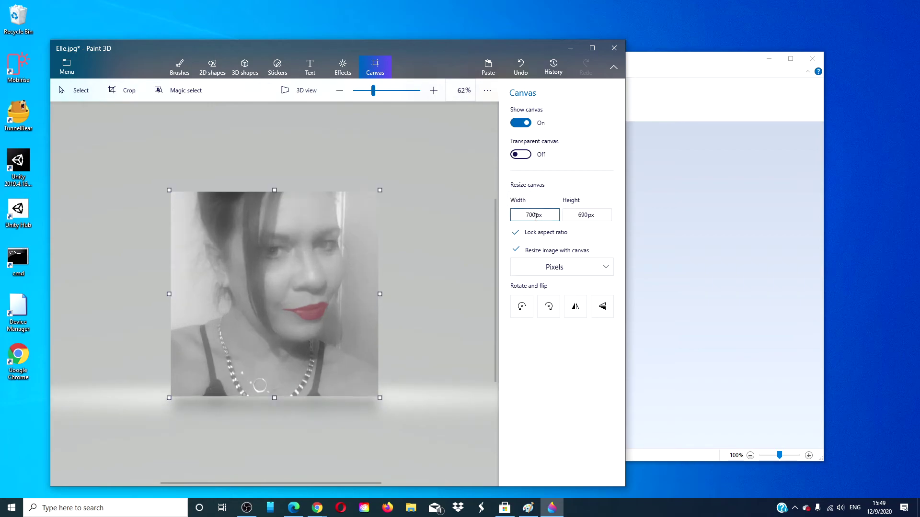